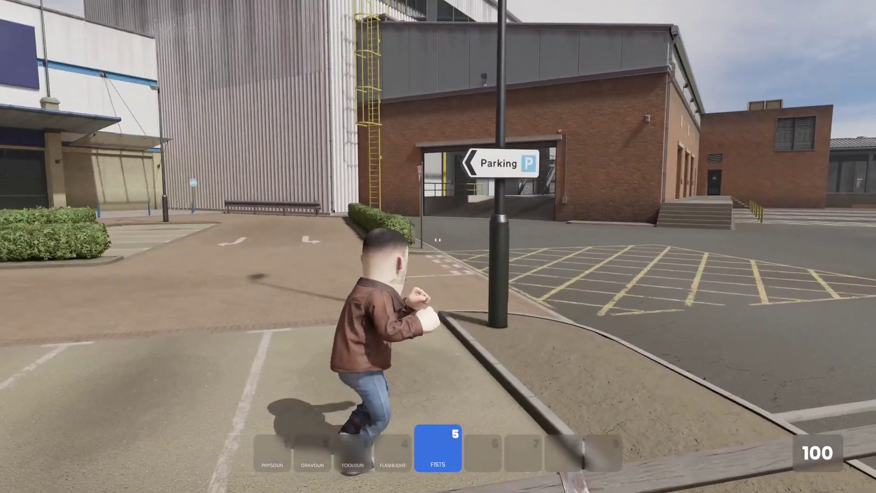
Switch to first-person view and examine the yellow "At any time on verge" sign from close up with the physgun equipped.
{"action": "key", "text": "c"}
{"action": "key", "text": "w"}
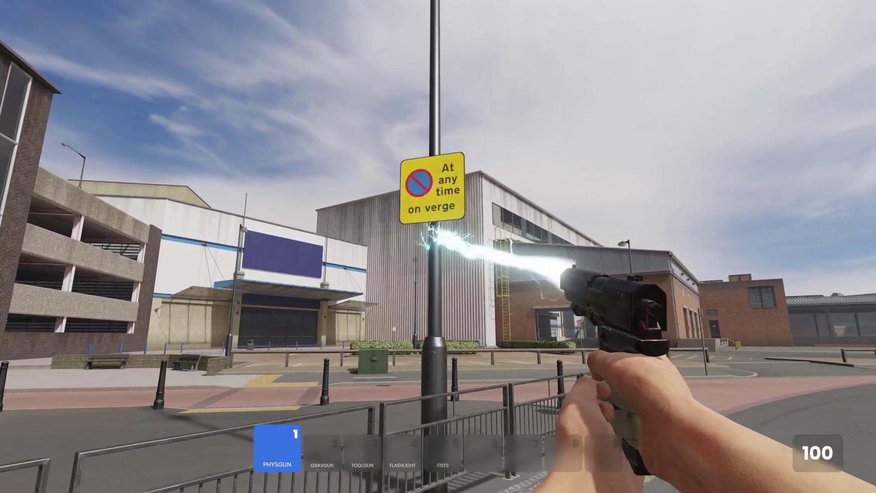
{"action": "key", "text": "w"}
{"action": "key", "text": "s"}
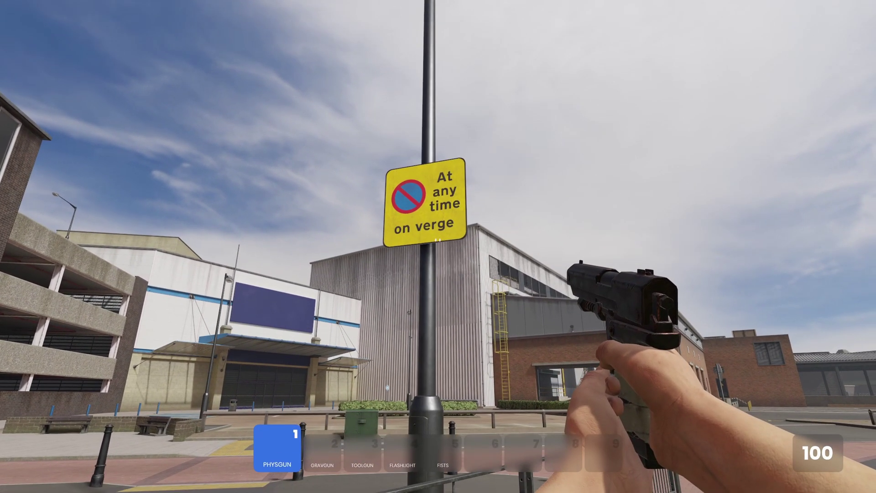
{"action": "key", "text": "a"}
{"action": "key", "text": "w"}
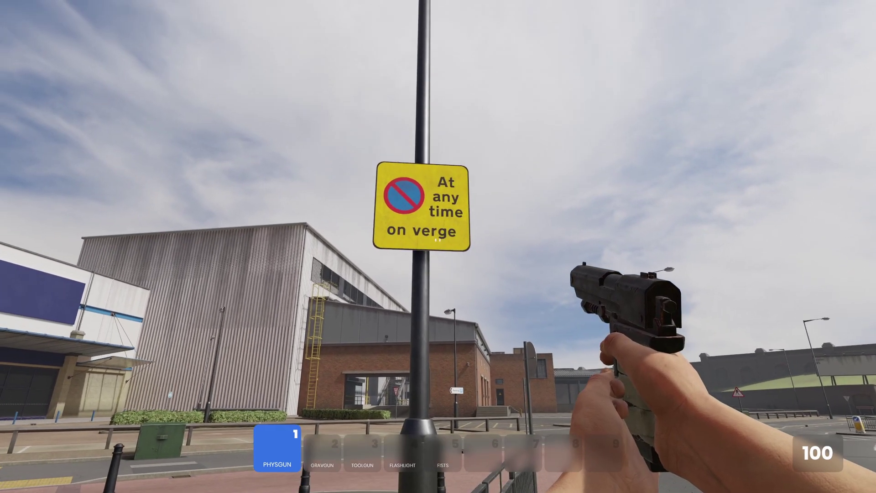
{"action": "key", "text": "w"}
{"action": "key", "text": "d"}
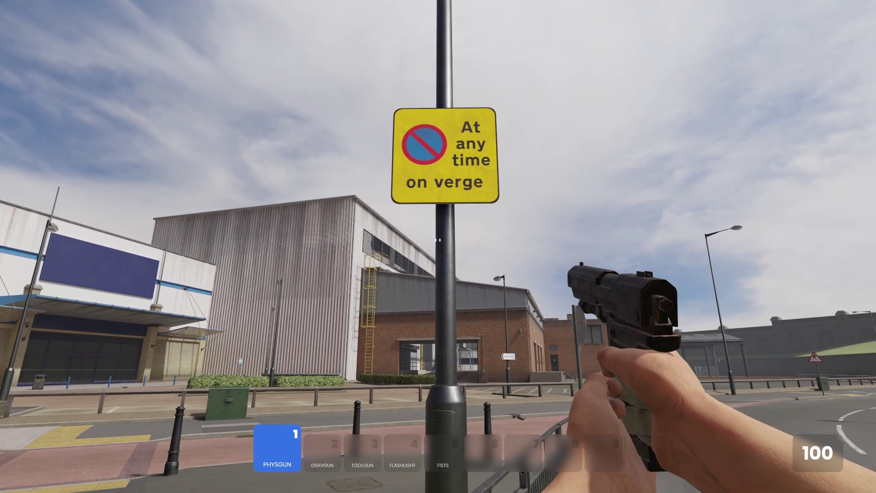
Alternate between third-person and first-person cameras around the car park street, and rise above the lamp post to view it from the air.
{"action": "key", "text": "s"}
{"action": "key", "text": "c"}
{"action": "key", "text": "a"}
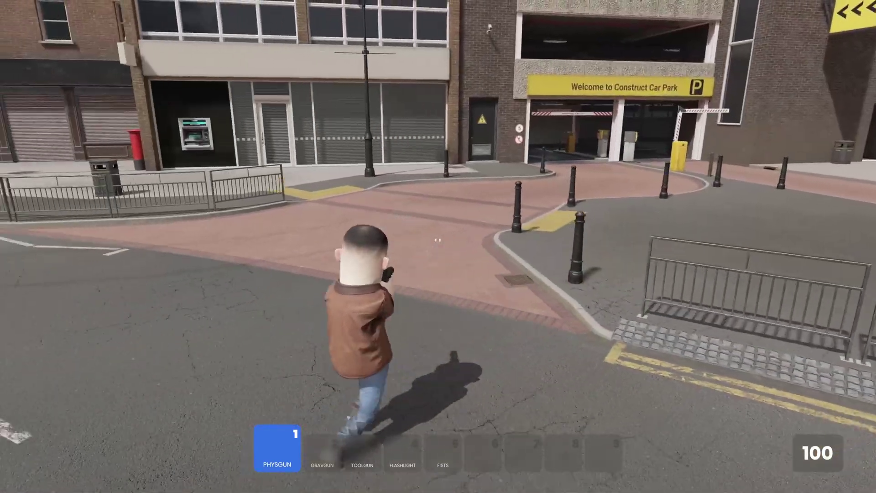
{"action": "key", "text": "c"}
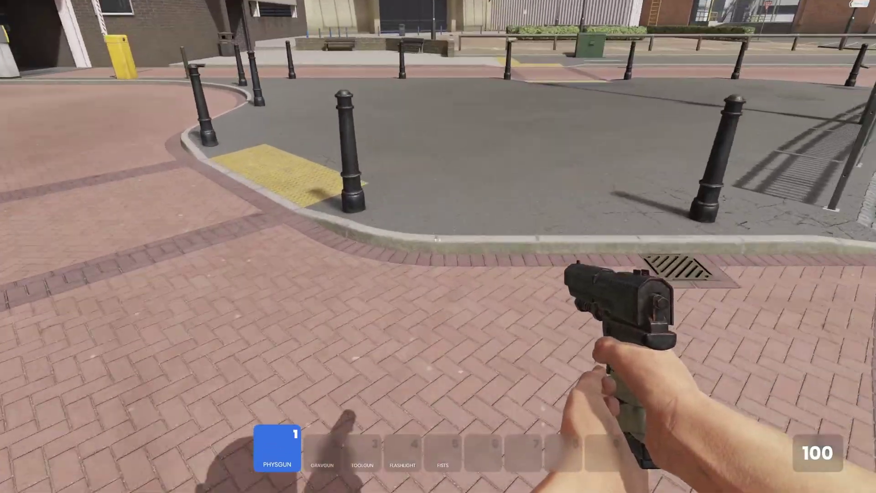
{"action": "key", "text": "c"}
{"action": "key", "text": "c"}
{"action": "key", "text": "space"}
{"action": "left_click", "coordinate": [437, 239]}
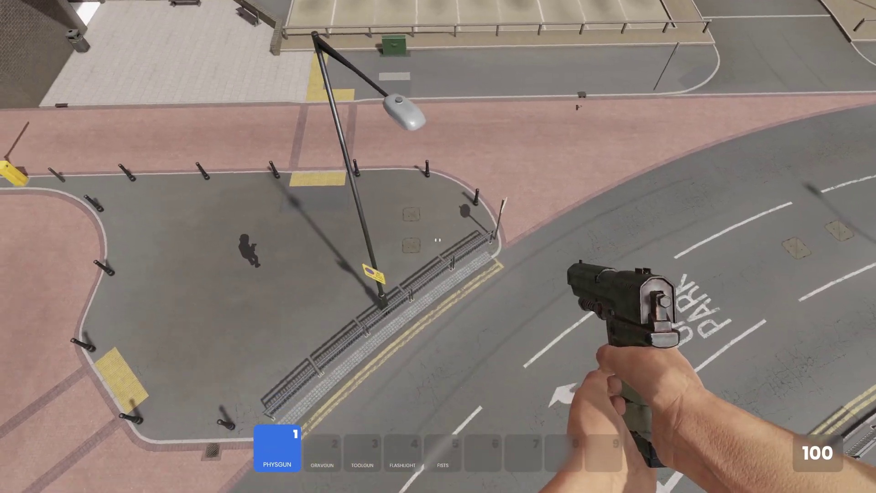
{"action": "left_click", "coordinate": [436, 240]}
{"action": "left_click_drag", "start_coordinate": [438, 247], "coordinate": [438, 246]}
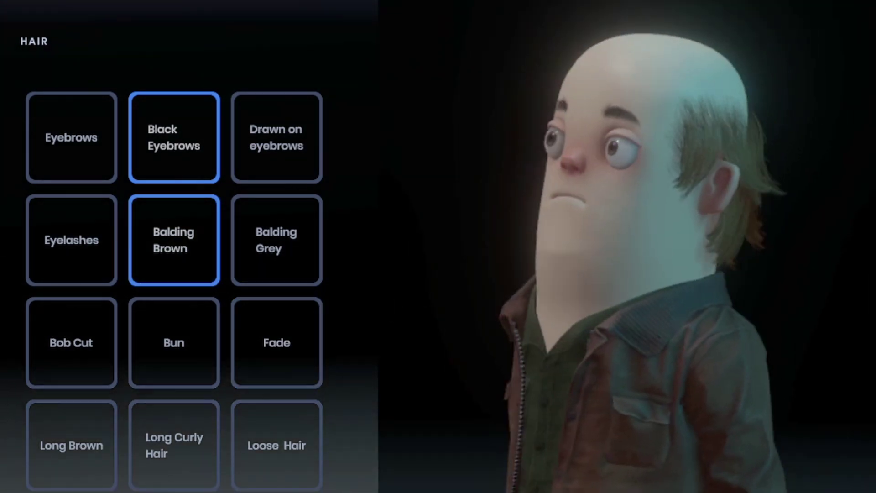
Give the avatar the Balding Grey hair and the Baseball Cap.
{"action": "left_click", "coordinate": [263, 250]}
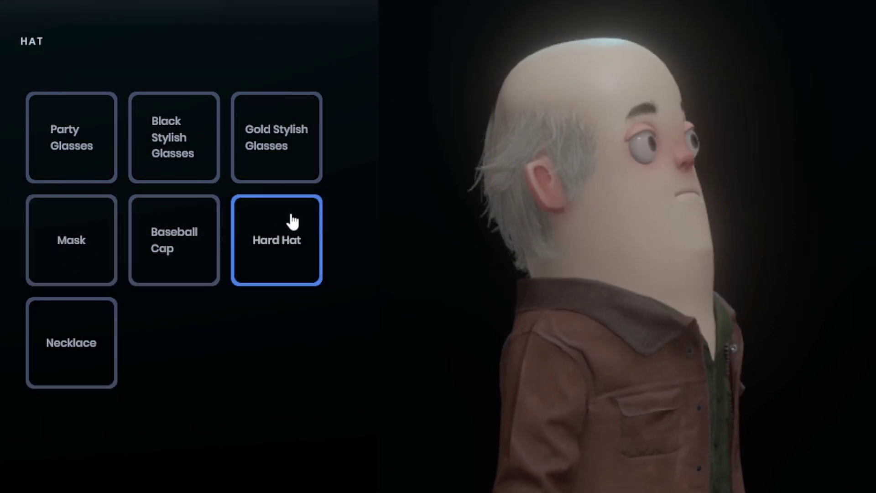
{"action": "left_click", "coordinate": [174, 241]}
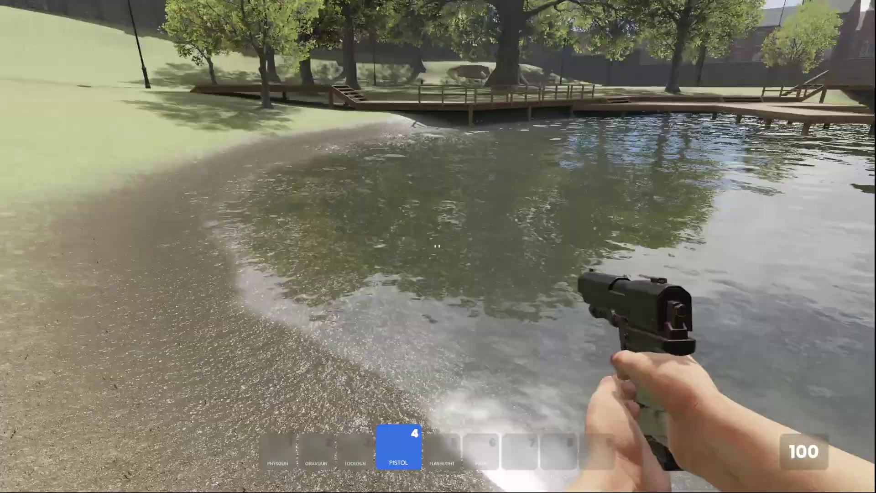
Fire the pistol into the lake and wade underwater to examine the water effects above and below the surface.
{"action": "left_click", "coordinate": [437, 246]}
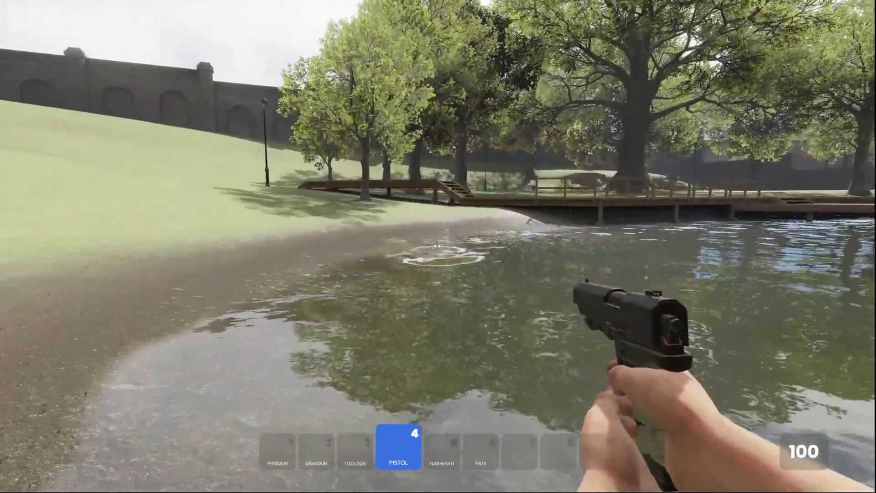
{"action": "key", "text": "w"}
{"action": "left_click", "coordinate": [437, 246]}
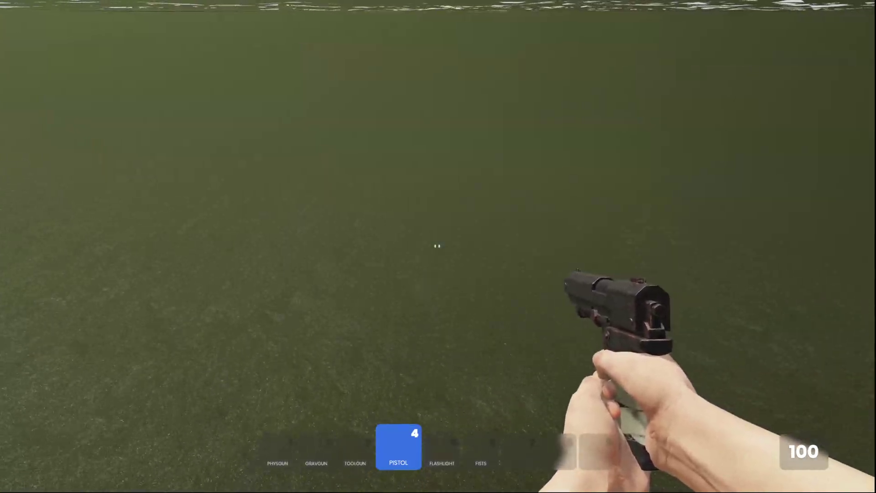
{"action": "left_click", "coordinate": [437, 246]}
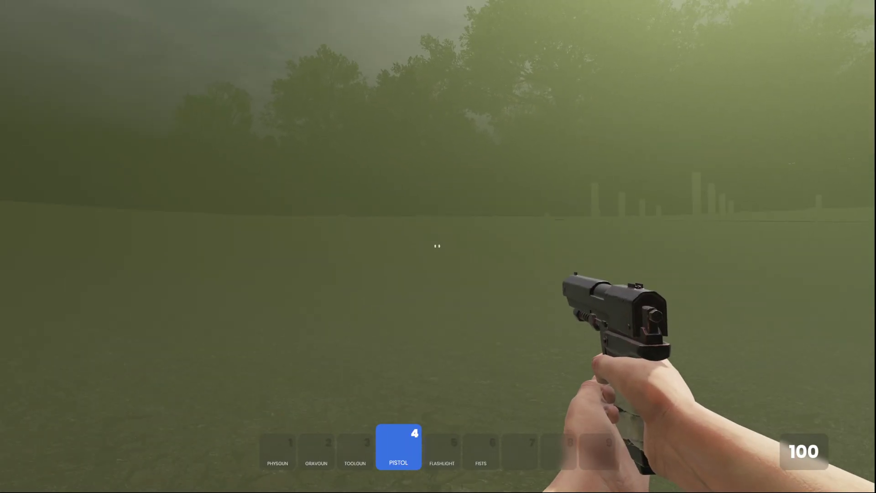
{"action": "key", "text": "w"}
{"action": "left_click", "coordinate": [437, 246]}
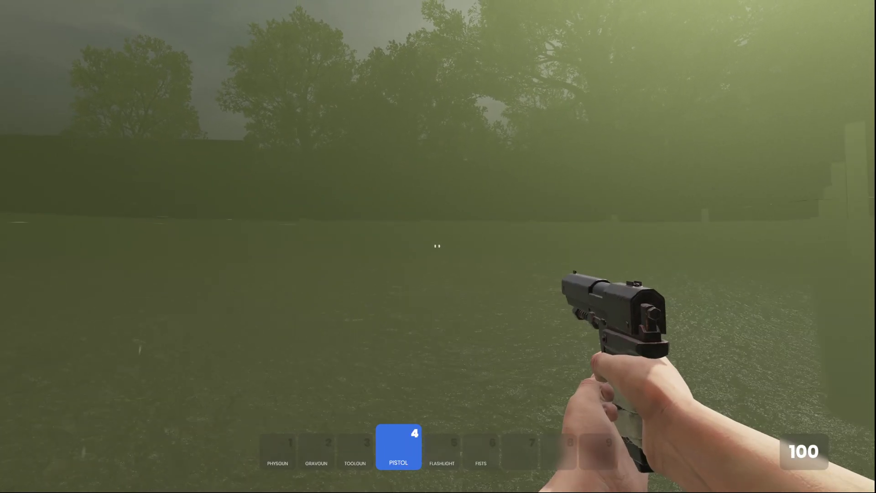
{"action": "left_click", "coordinate": [437, 246]}
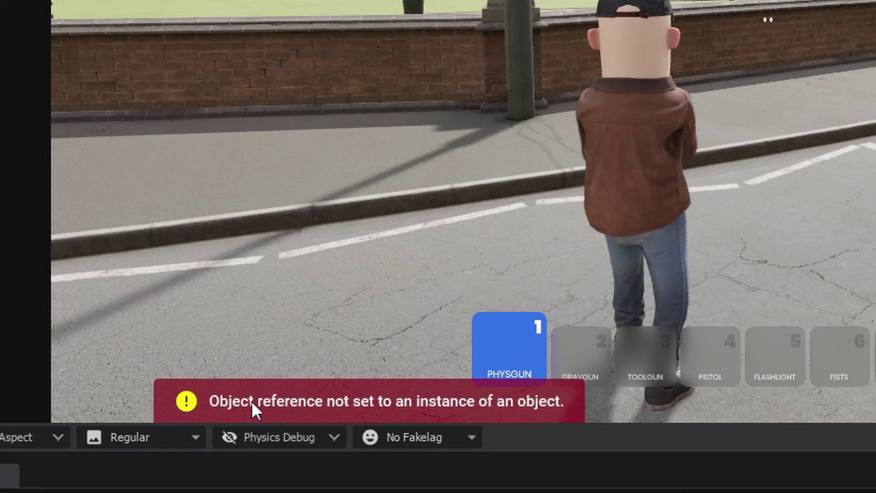
Inspect the editor error's details and try recording audio into the empty sound file of soundtest.sound.
{"action": "left_click", "coordinate": [251, 400]}
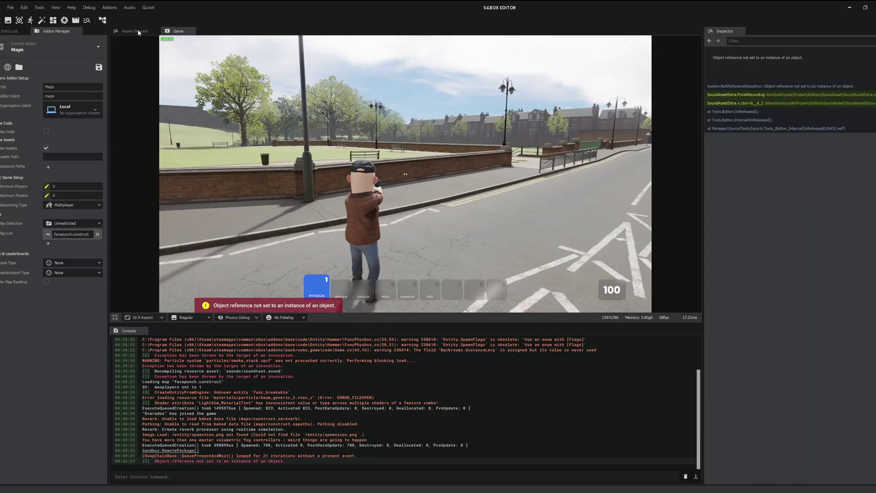
{"action": "left_click", "coordinate": [135, 31]}
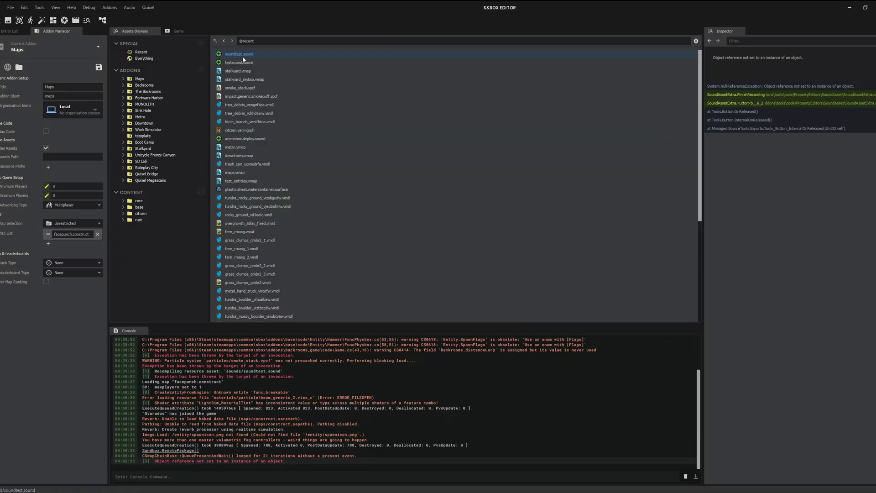
{"action": "left_click", "coordinate": [243, 54]}
{"action": "left_click", "coordinate": [869, 156]}
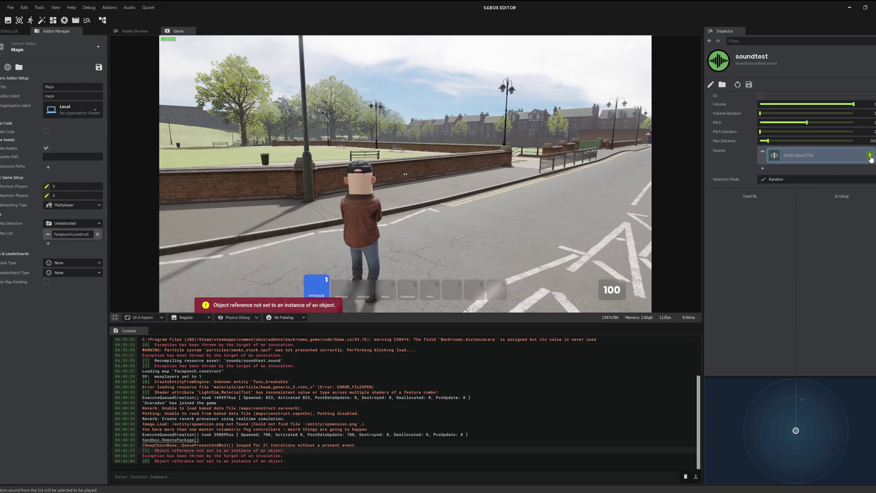
{"action": "left_click", "coordinate": [870, 156]}
{"action": "left_click", "coordinate": [659, 117]}
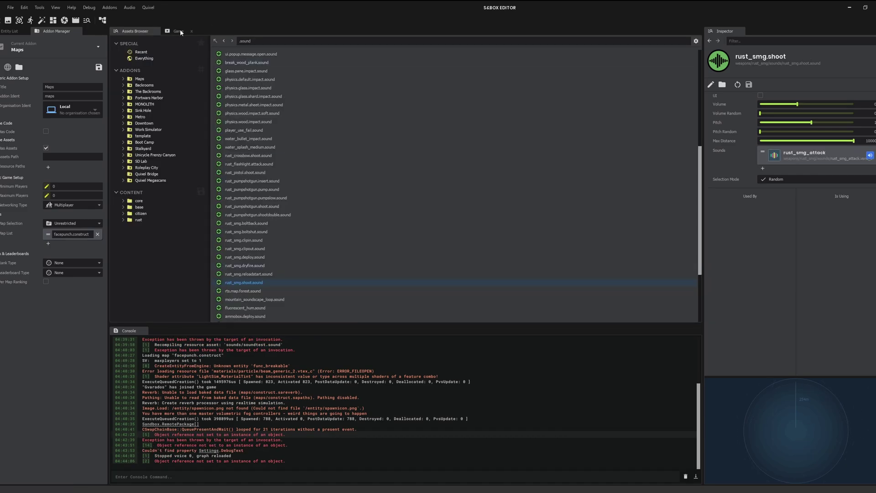
Return to the running game, close its sound settings, and audition rust_smg.shoot at a few points around the listener.
{"action": "left_click", "coordinate": [178, 31]}
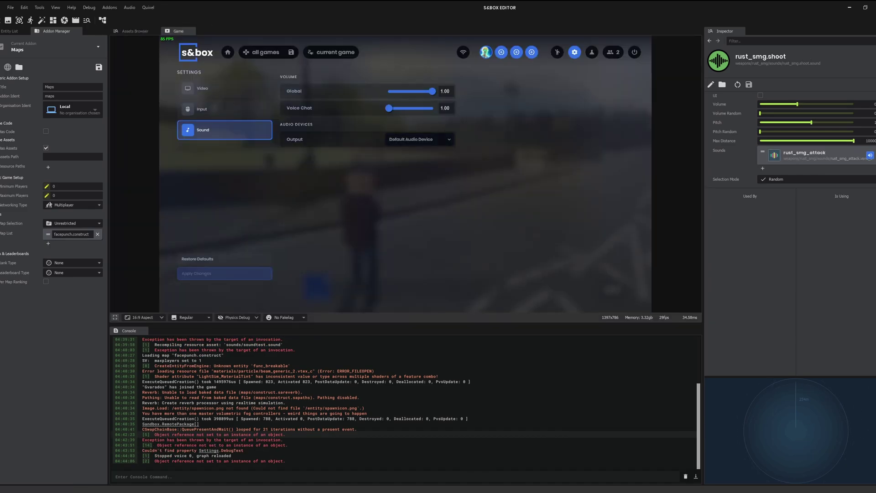
{"action": "key", "text": "Escape"}
{"action": "key", "text": "super"}
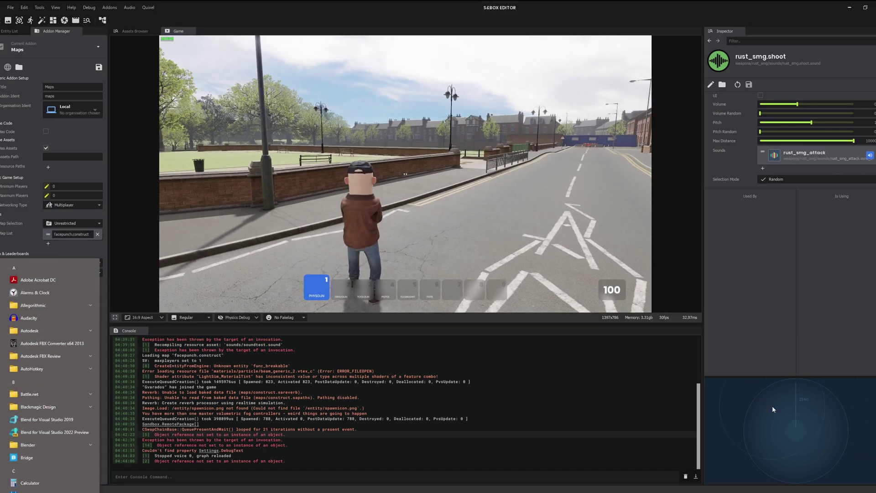
{"action": "left_click", "coordinate": [772, 406]}
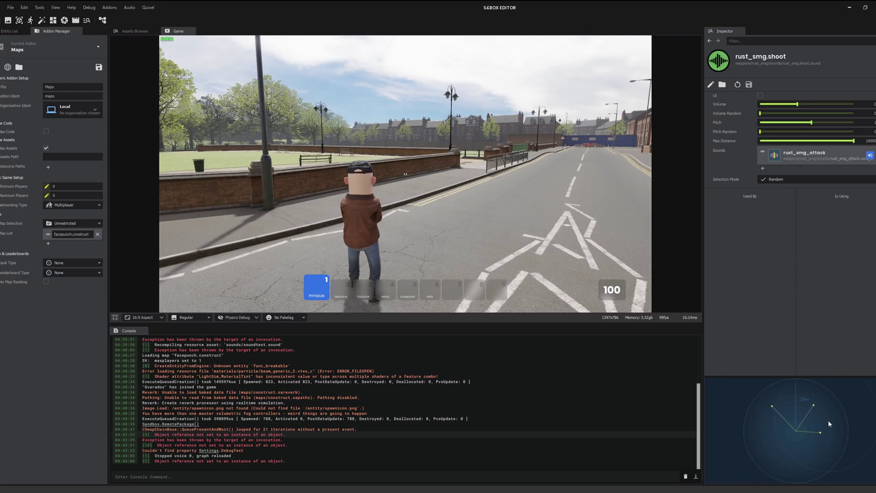
{"action": "left_click", "coordinate": [799, 434]}
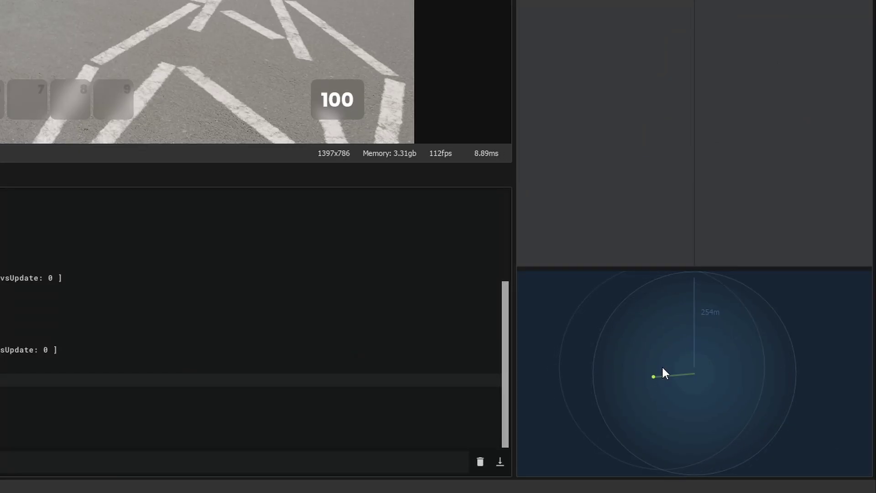
Preview the gunshot sound at near and far points in all directions within the 254 m positional audio circle.
{"action": "left_click", "coordinate": [693, 383]}
{"action": "left_click", "coordinate": [645, 399]}
{"action": "left_click", "coordinate": [657, 410]}
{"action": "left_click", "coordinate": [697, 429]}
{"action": "left_click", "coordinate": [729, 404]}
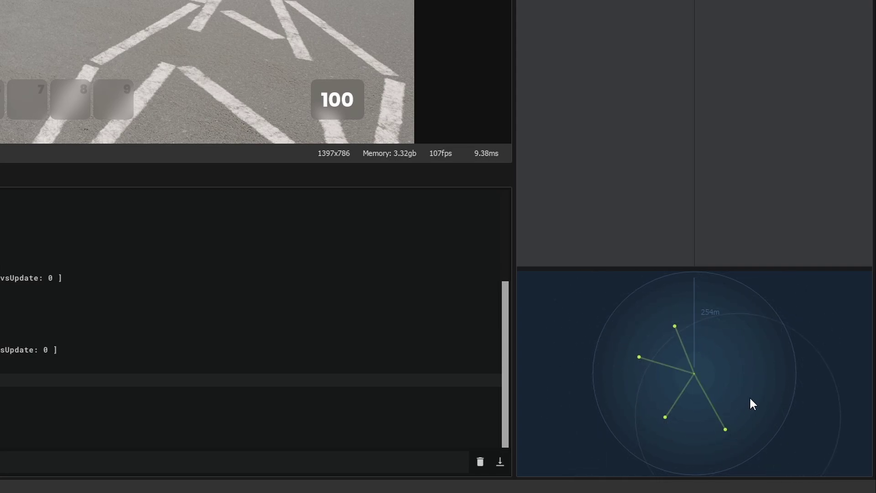
{"action": "left_click", "coordinate": [708, 329]}
{"action": "left_click", "coordinate": [714, 348]}
{"action": "left_click", "coordinate": [735, 336]}
{"action": "left_click", "coordinate": [735, 312]}
{"action": "left_click", "coordinate": [712, 298]}
{"action": "left_click", "coordinate": [748, 340]}
{"action": "left_click", "coordinate": [731, 384]}
{"action": "left_click", "coordinate": [689, 379]}
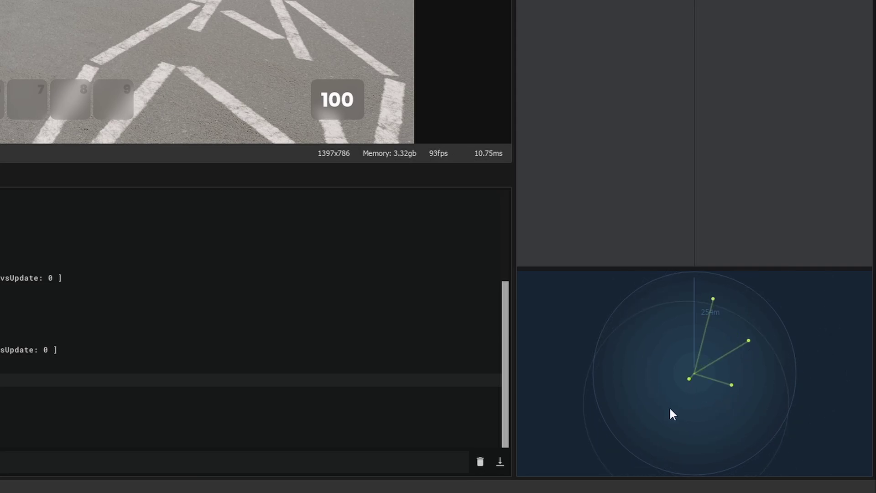
{"action": "left_click", "coordinate": [696, 379]}
{"action": "left_click", "coordinate": [702, 379]}
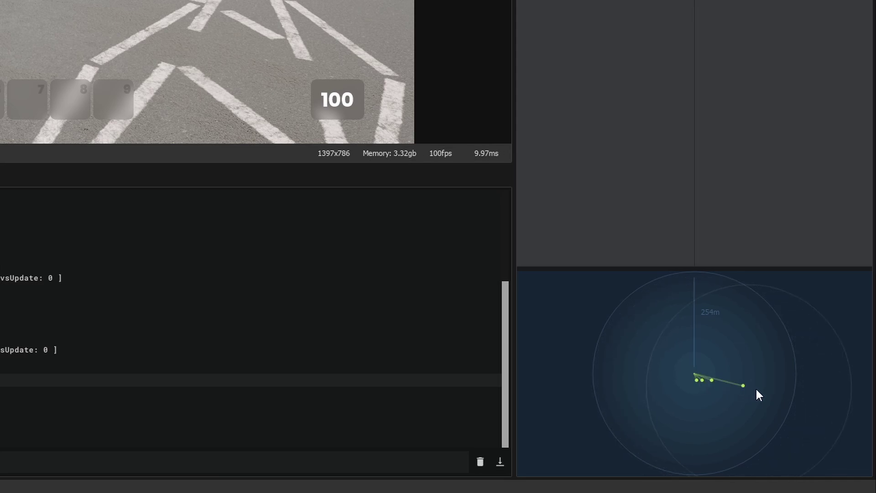
{"action": "left_click", "coordinate": [783, 392]}
{"action": "left_click", "coordinate": [776, 362]}
{"action": "left_click", "coordinate": [747, 343]}
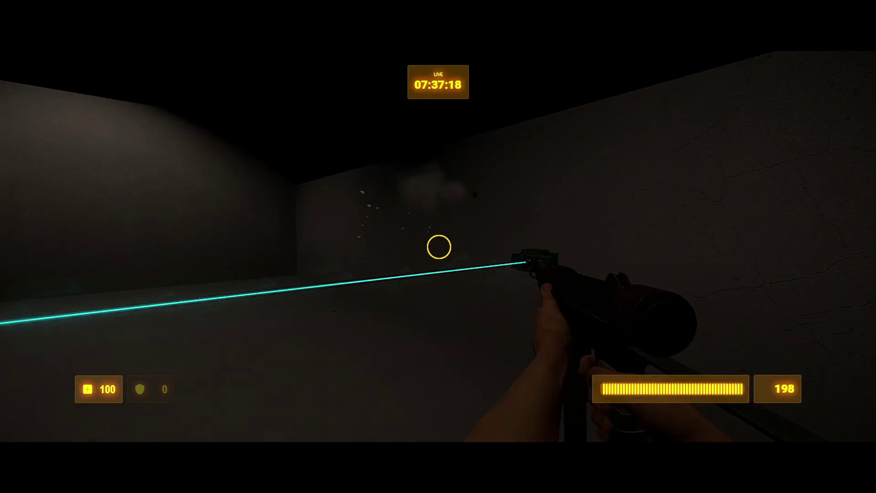
Advance through the dark room in the deathmatch game and fire the weapon.
{"action": "key", "text": "w"}
{"action": "left_click", "coordinate": [439, 246]}
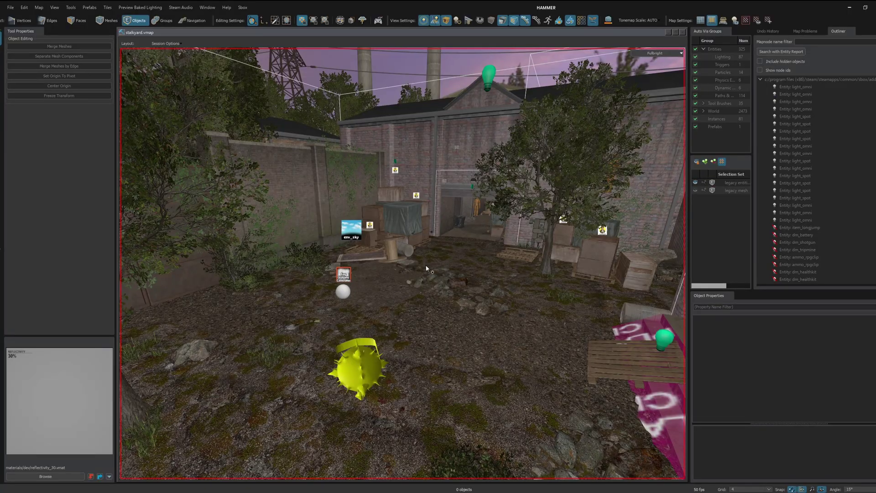
Toggle the stalkyard.vmap 3D viewport repeatedly between maximized and the layout with the 2D top and front views.
{"action": "key", "text": "s"}
{"action": "right_click_drag", "start_coordinate": [426, 266], "coordinate": [433, 264]}
{"action": "key", "text": "w"}
{"action": "key", "text": "shift+z"}
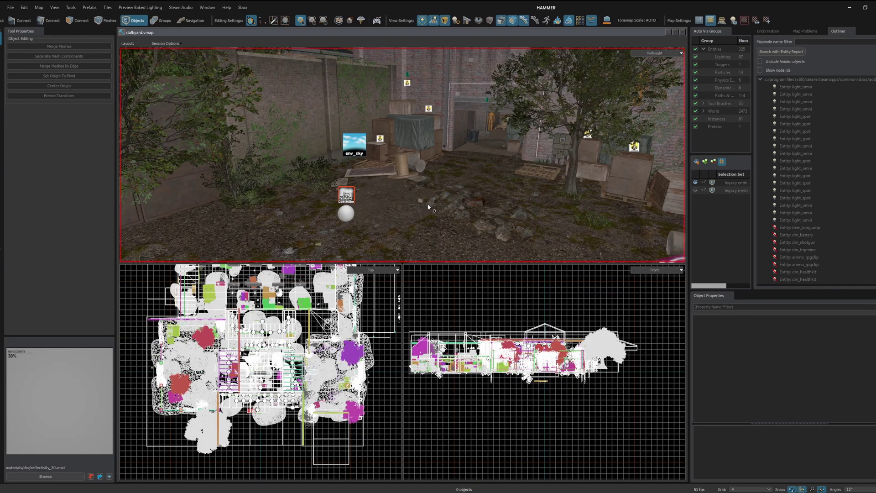
{"action": "key", "text": "shift+z"}
{"action": "key", "text": "shift+z"}
{"action": "key", "text": "shift+z"}
{"action": "key", "text": "shift+z"}
{"action": "key", "text": "shift+z"}
{"action": "key", "text": "shift+z"}
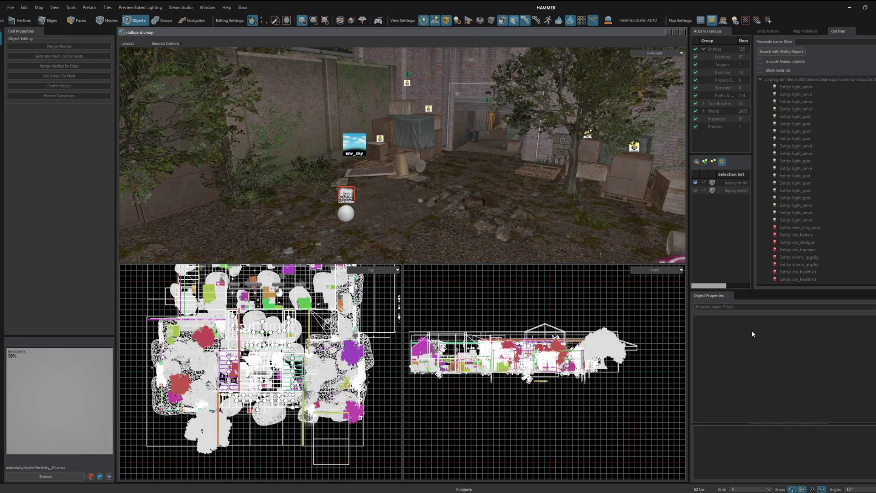
{"action": "key", "text": "shift+z"}
{"action": "key", "text": "shift+z"}
{"action": "key", "text": "shift+z"}
{"action": "key", "text": "shift+z"}
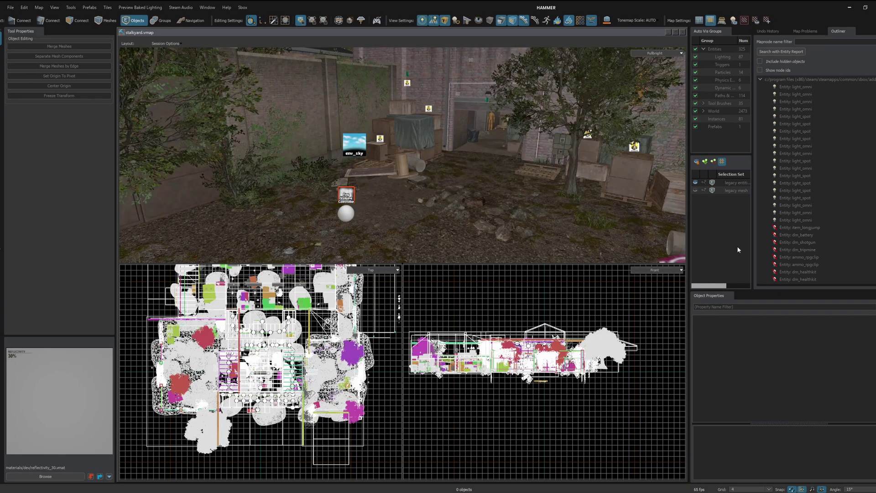
{"action": "key", "text": "z"}
{"action": "key", "text": "shift+z"}
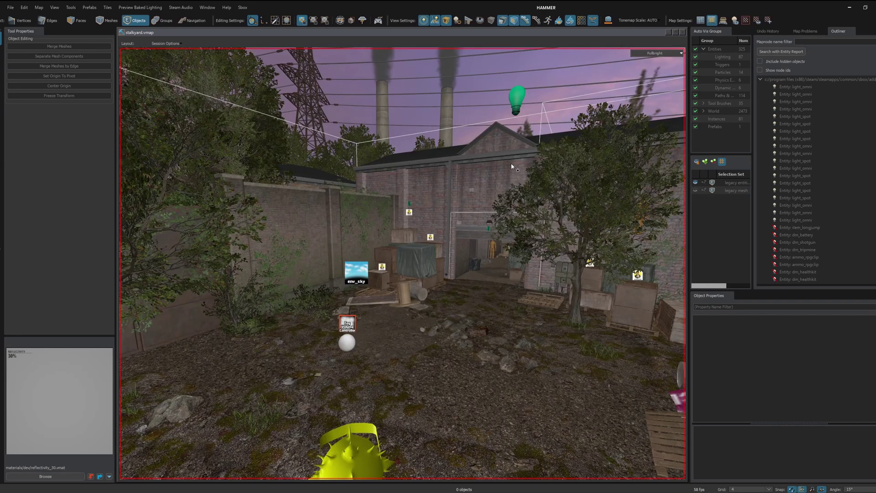
Expand the 3D viewport to fill the editor window without side panels and look around the stalkyard yard.
{"action": "right_click_drag", "start_coordinate": [514, 167], "coordinate": [532, 254]}
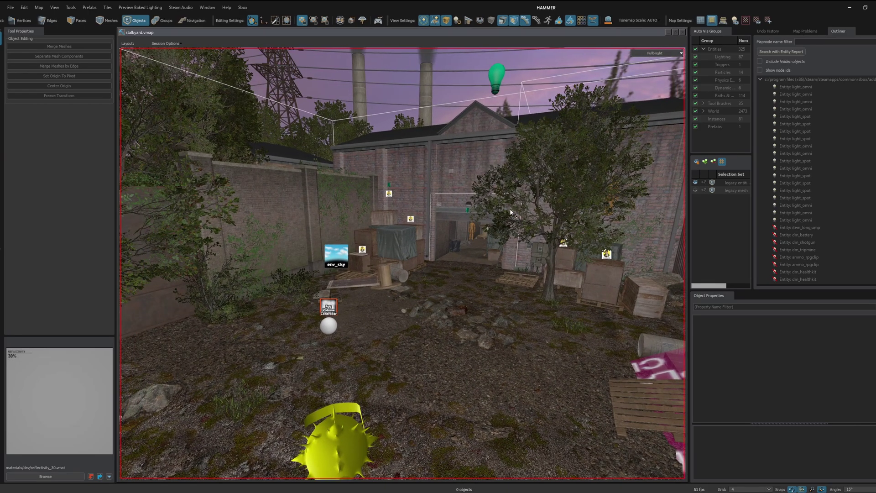
{"action": "key", "text": "F11"}
{"action": "right_click_drag", "start_coordinate": [489, 232], "coordinate": [508, 167]}
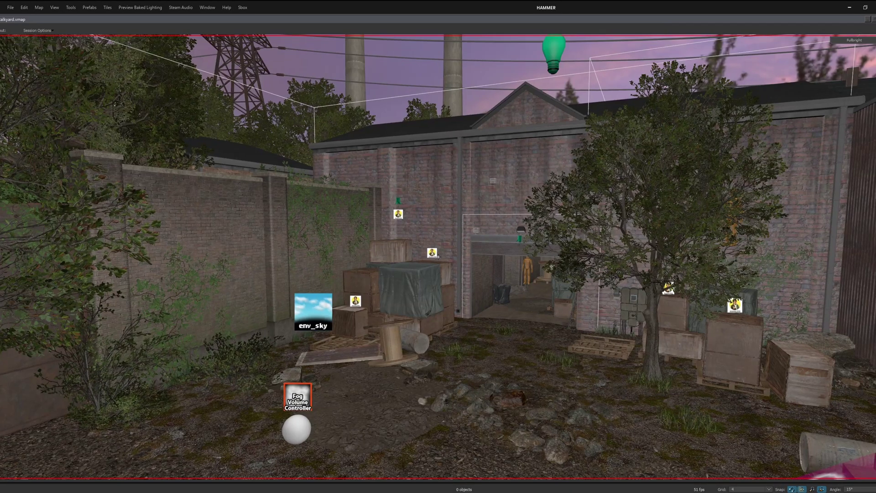
{"action": "scroll", "coordinate": [489, 233], "scroll_direction": "up", "scroll_amount": 3}
{"action": "scroll", "coordinate": [489, 233], "scroll_direction": "down", "scroll_amount": 3}
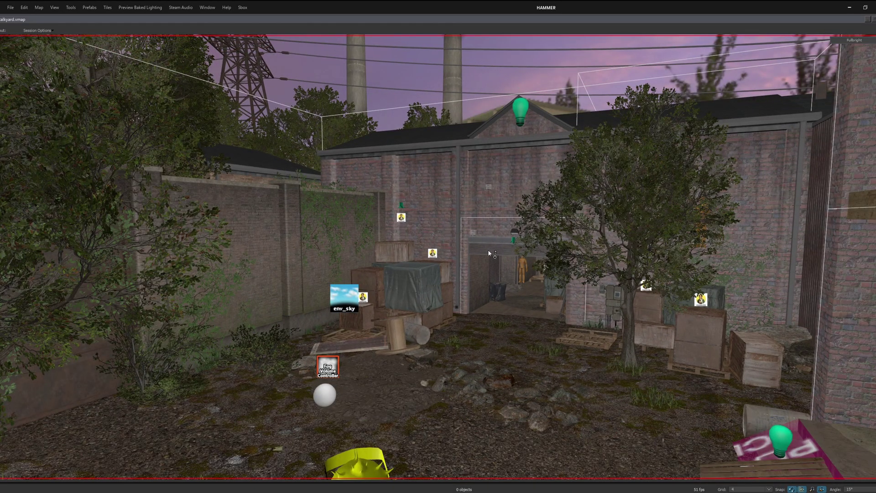
Toggle the side panels and the 2D top and front views on, and expand the 3D viewport to the full editor window again.
{"action": "key", "text": "F11"}
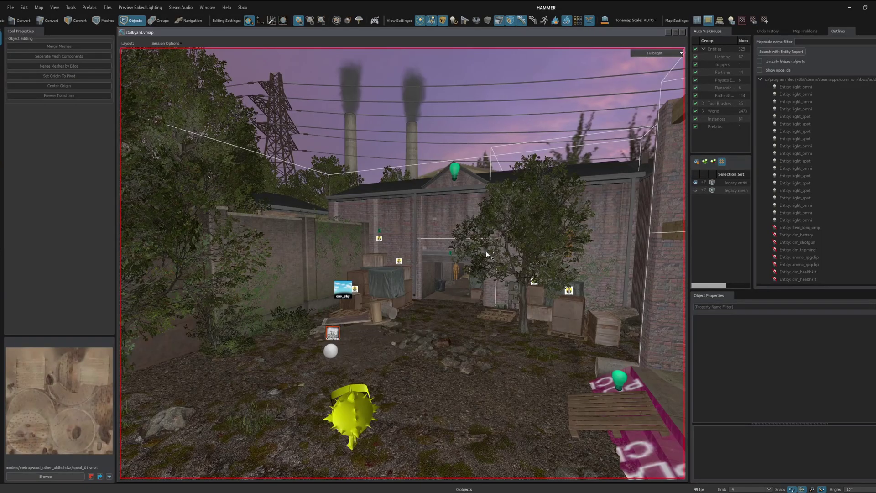
{"action": "key", "text": "shift+z"}
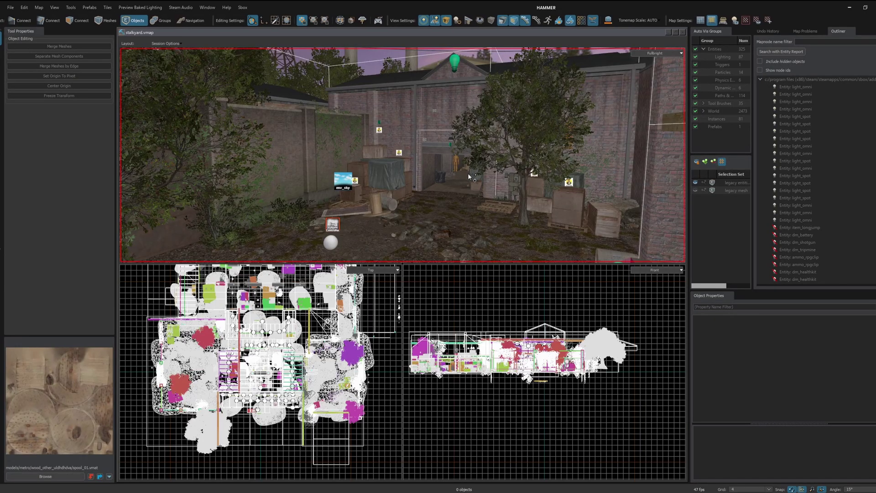
{"action": "key", "text": "F11"}
{"action": "scroll", "coordinate": [465, 197], "scroll_direction": "up", "scroll_amount": 3}
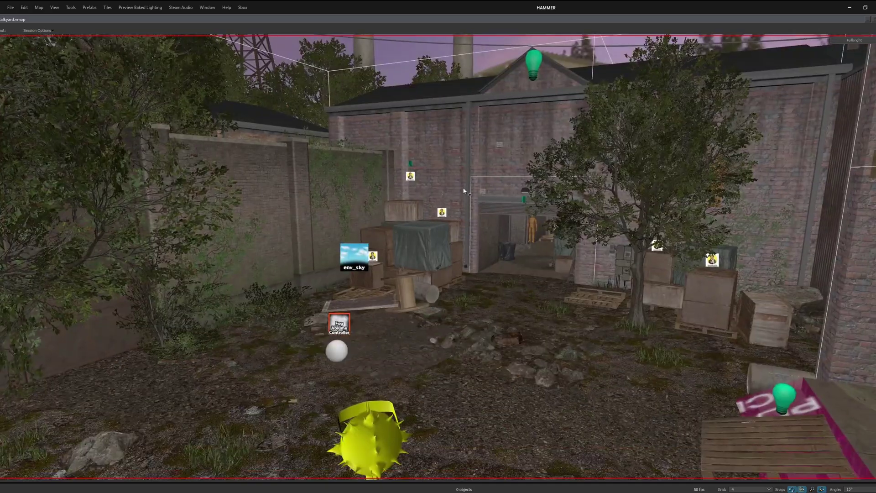
Fly forward and backward through the stalkyard yard in the full-window 3D viewport.
{"action": "key", "text": "z"}
{"action": "key", "text": "w"}
{"action": "key", "text": "s"}
{"action": "key", "text": "w"}
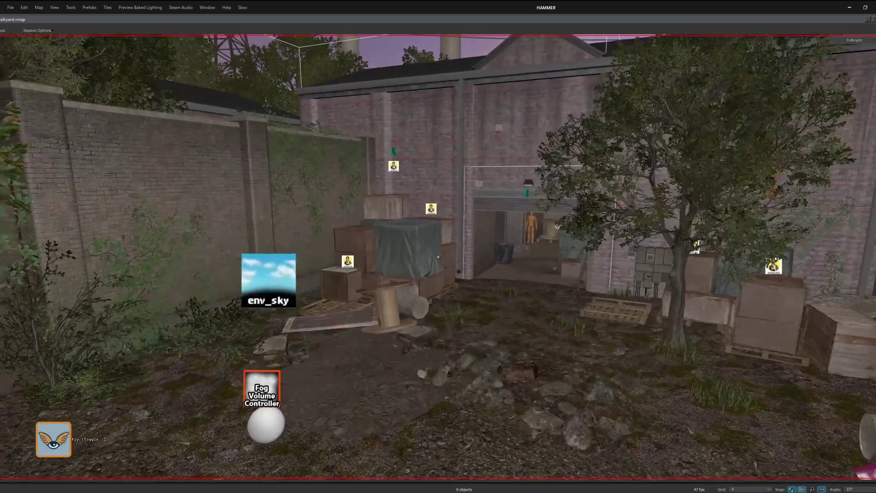
{"action": "key", "text": "s"}
{"action": "key", "text": "z"}
Switch between the three-view layout and the maximized 3D viewport while flying around the yard.
{"action": "key", "text": "shift+z"}
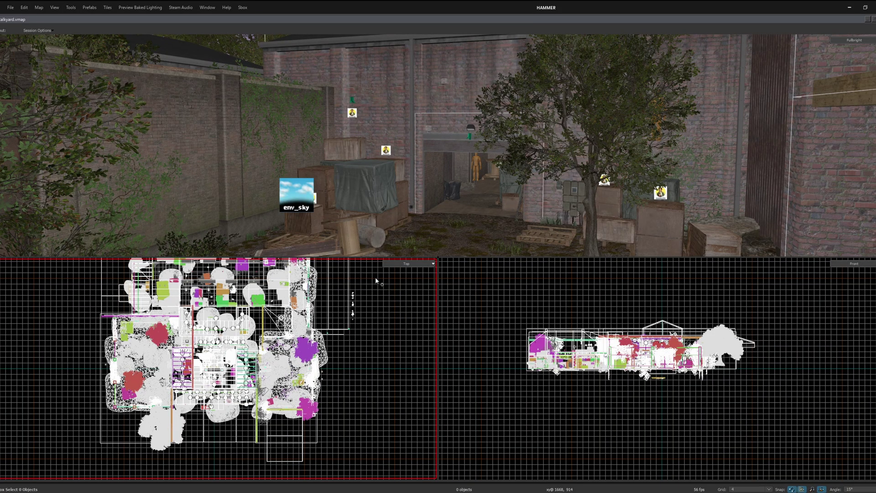
{"action": "key", "text": "z"}
{"action": "key", "text": "w"}
{"action": "key", "text": "z"}
{"action": "key", "text": "shift+z"}
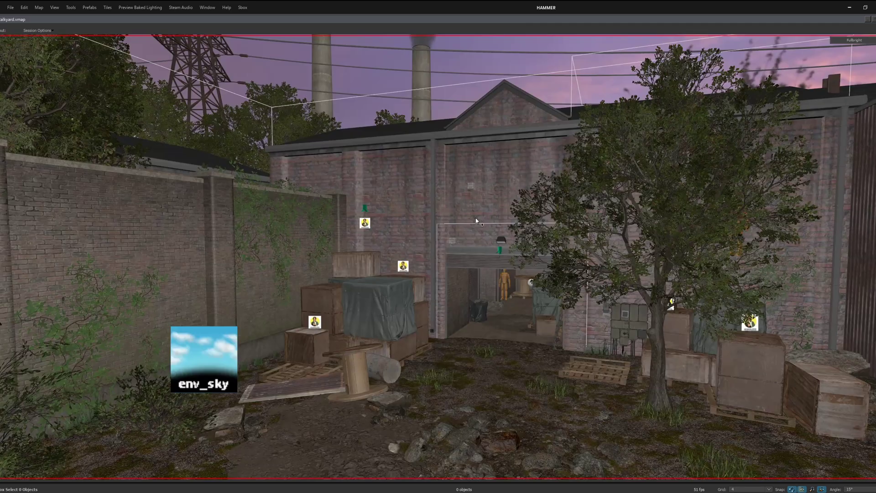
{"action": "key", "text": "z"}
{"action": "key", "text": "s"}
{"action": "key", "text": "z"}
{"action": "scroll", "coordinate": [475, 220], "scroll_direction": "up", "scroll_amount": 3}
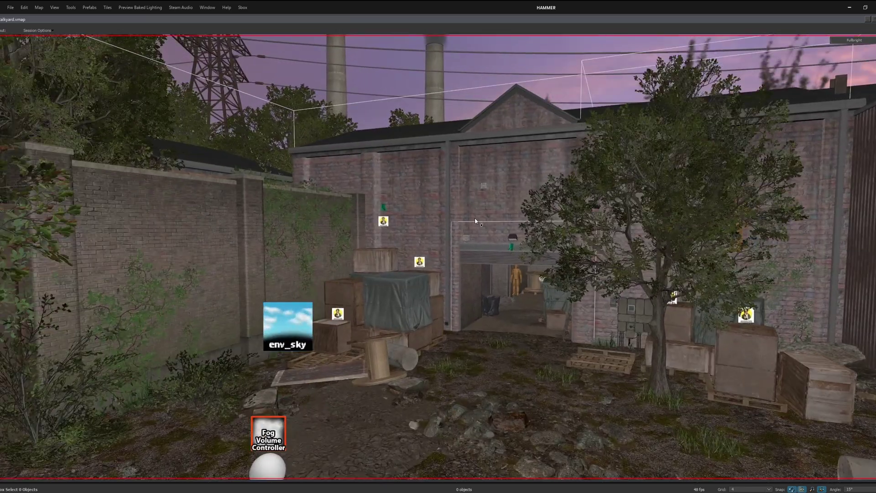
Fly back through the yard with the side panels shown, then return to the full-window 3D viewport.
{"action": "scroll", "coordinate": [475, 218], "scroll_direction": "down", "scroll_amount": 3}
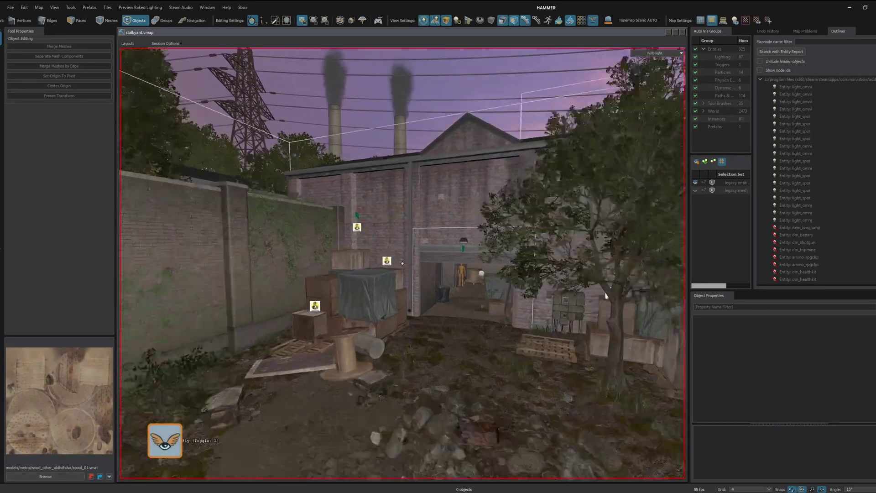
{"action": "key", "text": "s"}
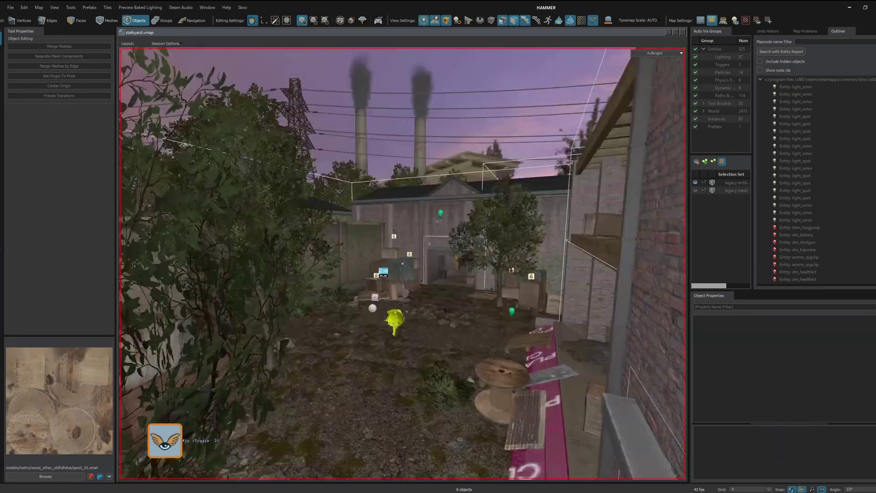
{"action": "key", "text": "z"}
{"action": "key", "text": "shift+z"}
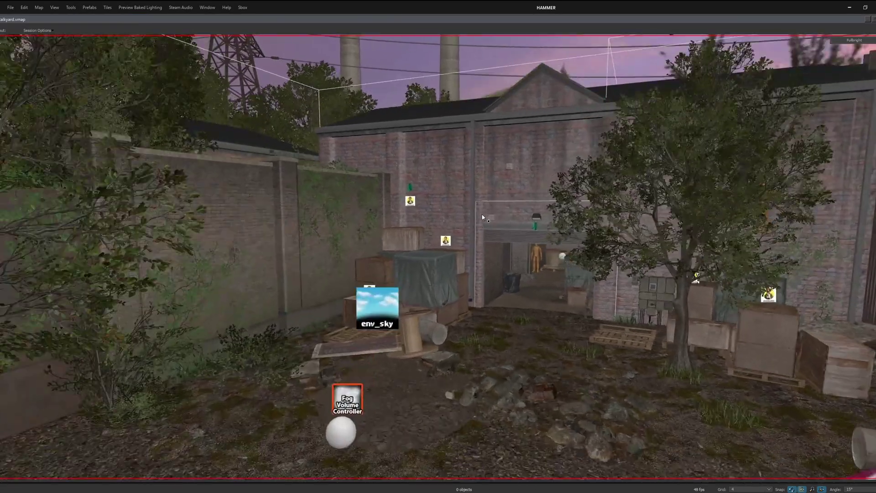
Restore the split viewports and change the layout to Four-View Quad.
{"action": "key", "text": "shift+z"}
{"action": "key", "text": "z"}
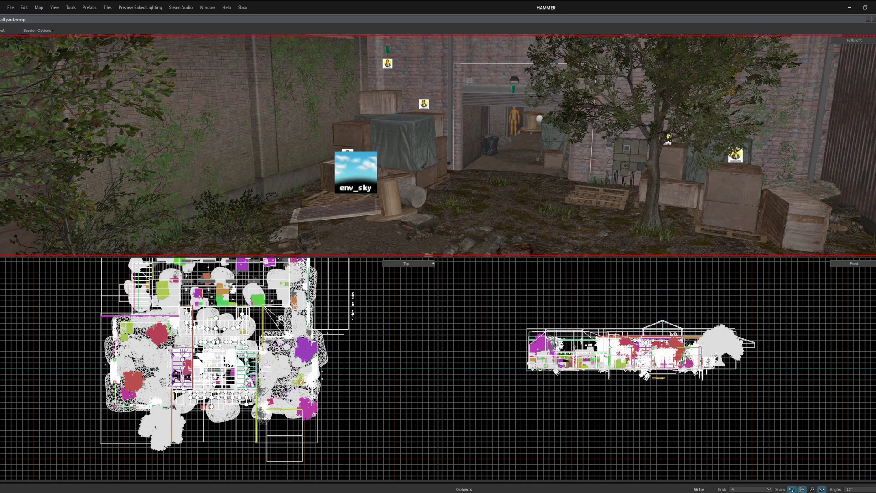
{"action": "left_click", "coordinate": [12, 30]}
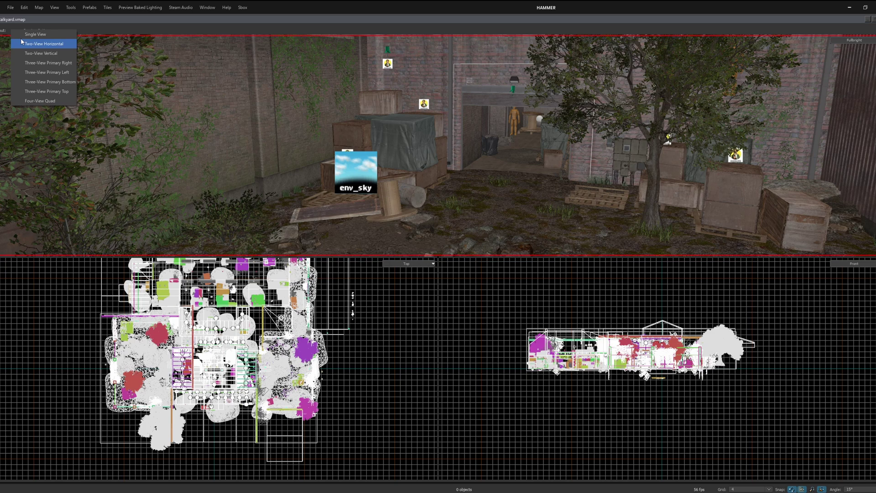
{"action": "left_click", "coordinate": [54, 101]}
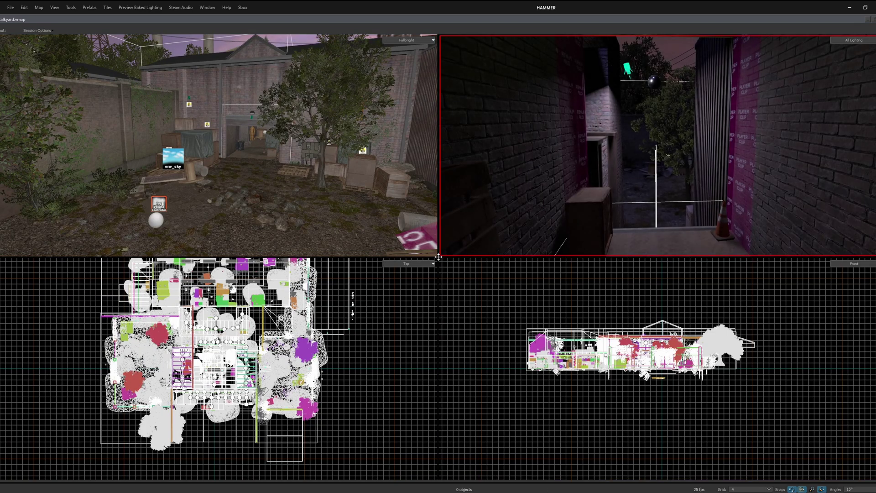
Enlarge the Fullbright 3D view in the quad layout, then maximize it, restore the four views and open the layout choices.
{"action": "left_click_drag", "start_coordinate": [438, 257], "coordinate": [539, 338]}
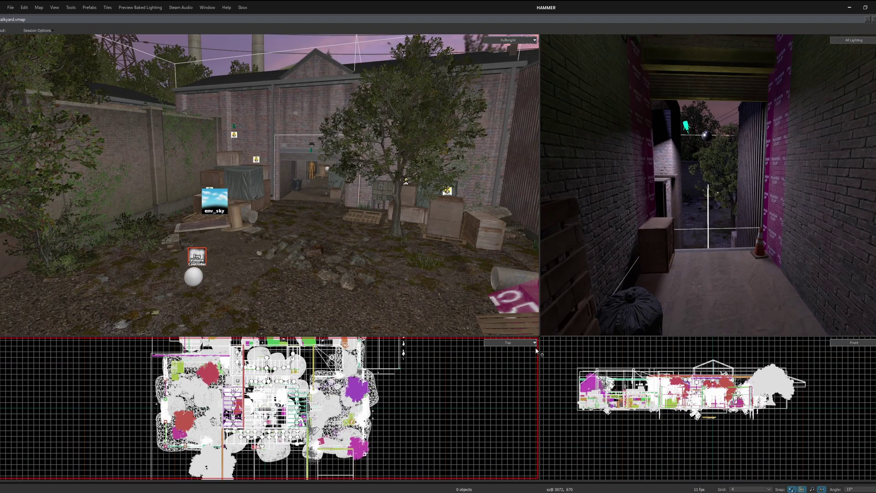
{"action": "right_click_drag", "start_coordinate": [443, 276], "coordinate": [379, 214]}
{"action": "key", "text": "w"}
{"action": "key", "text": "shift+z"}
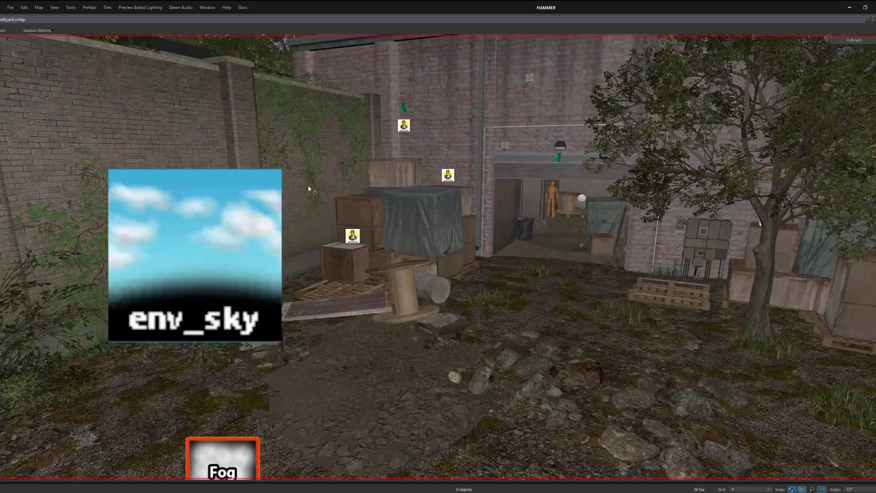
{"action": "key", "text": "shift+z"}
{"action": "left_click", "coordinate": [13, 31]}
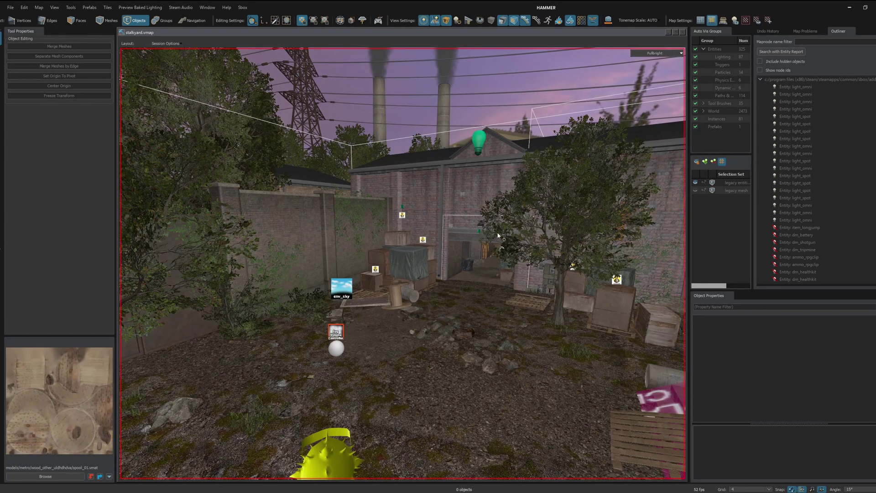
Open Build Map for stalkyard.vmap, enlarge its window, and start a build with the existing custom settings.
{"action": "key", "text": "F9"}
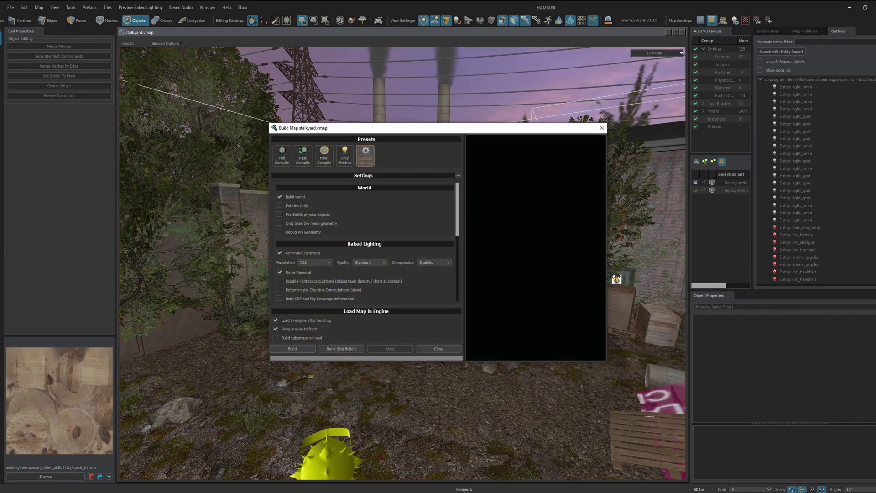
{"action": "left_click_drag", "start_coordinate": [473, 130], "coordinate": [369, 107]}
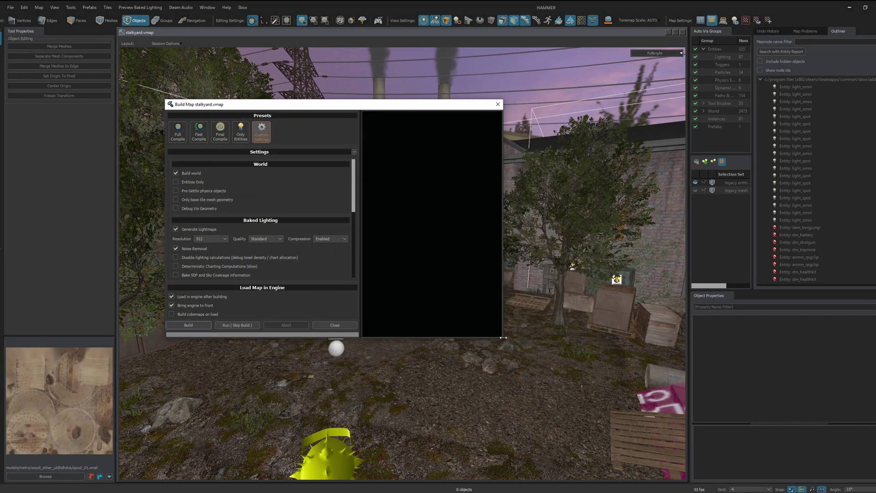
{"action": "left_click_drag", "start_coordinate": [504, 338], "coordinate": [634, 410]}
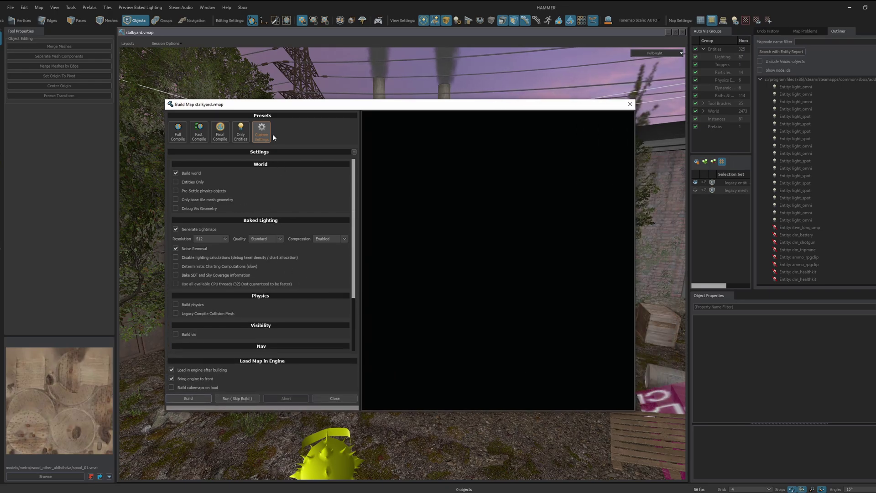
{"action": "scroll", "coordinate": [347, 223], "scroll_direction": "down", "scroll_amount": 3}
{"action": "scroll", "coordinate": [354, 242], "scroll_direction": "up", "scroll_amount": 3}
{"action": "left_click", "coordinate": [194, 399]}
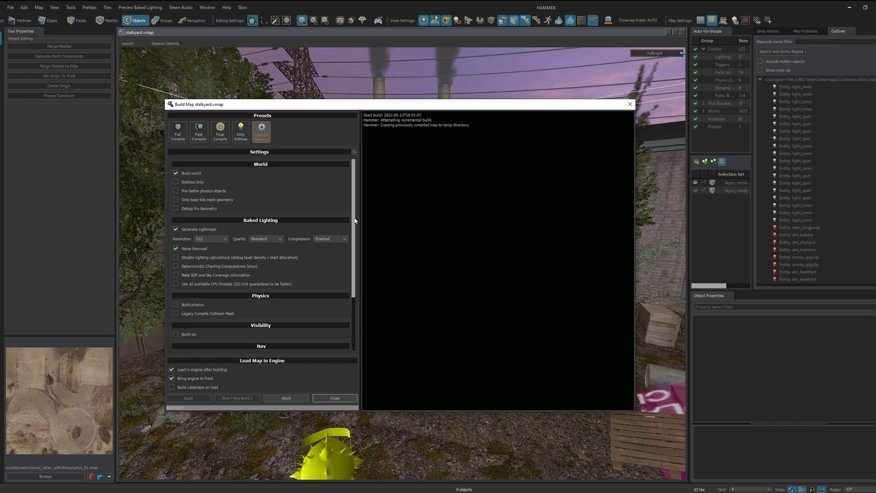
Examine the Build Map settings and the build log, moving and resizing the window and selecting the log text.
{"action": "left_click_drag", "start_coordinate": [407, 108], "coordinate": [431, 85]}
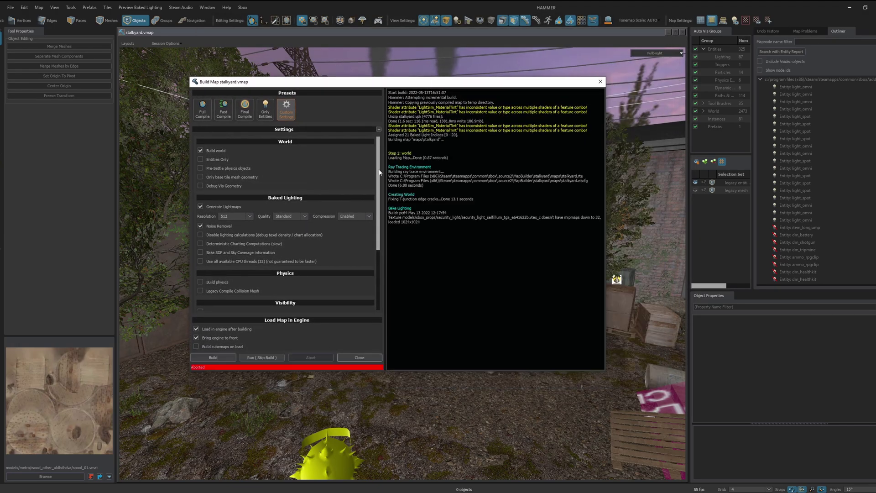
{"action": "left_click_drag", "start_coordinate": [378, 172], "coordinate": [383, 130]}
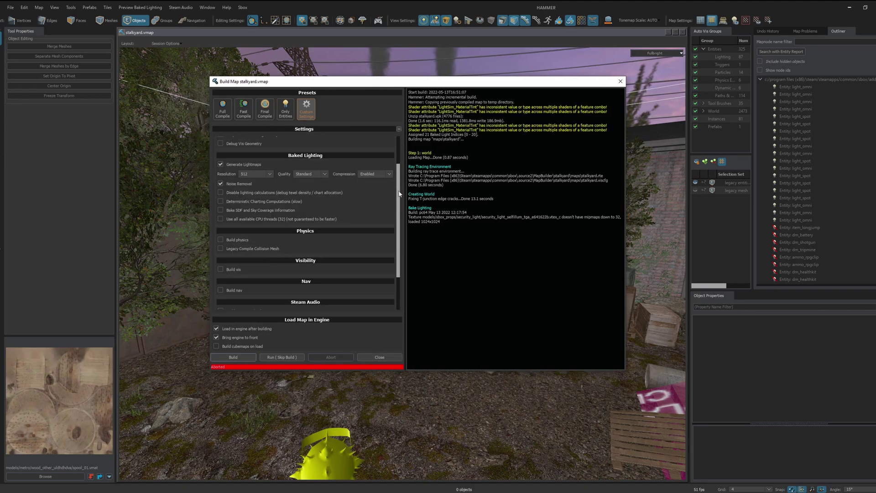
{"action": "left_click_drag", "start_coordinate": [399, 194], "coordinate": [388, 146]}
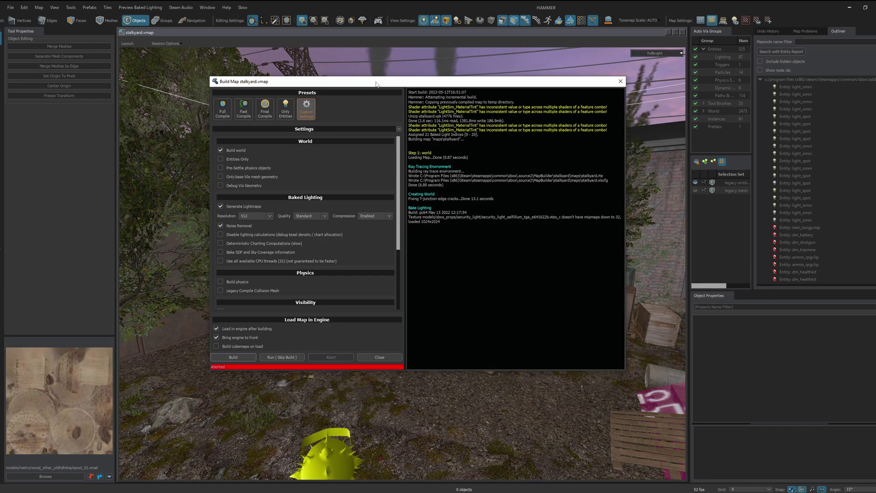
{"action": "left_click_drag", "start_coordinate": [376, 83], "coordinate": [411, 101]}
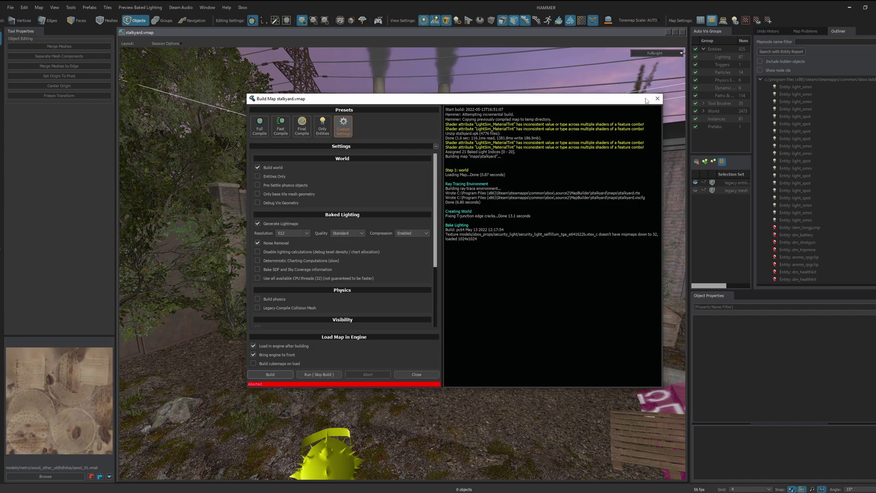
{"action": "left_click_drag", "start_coordinate": [661, 110], "coordinate": [656, 206]}
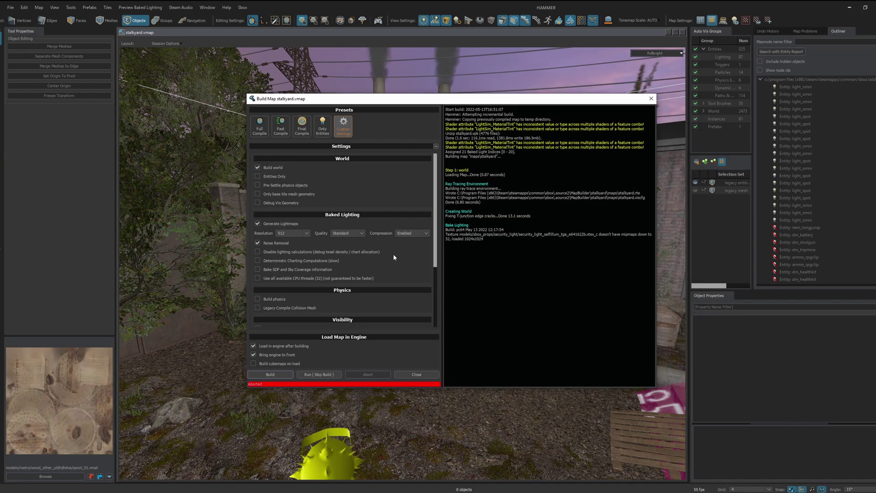
{"action": "left_click_drag", "start_coordinate": [484, 239], "coordinate": [428, 109]}
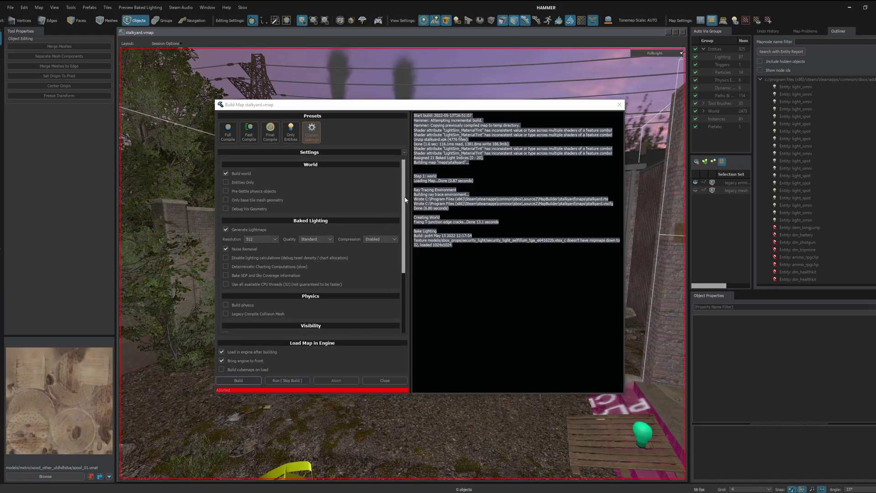
{"action": "left_click_drag", "start_coordinate": [404, 200], "coordinate": [393, 160]}
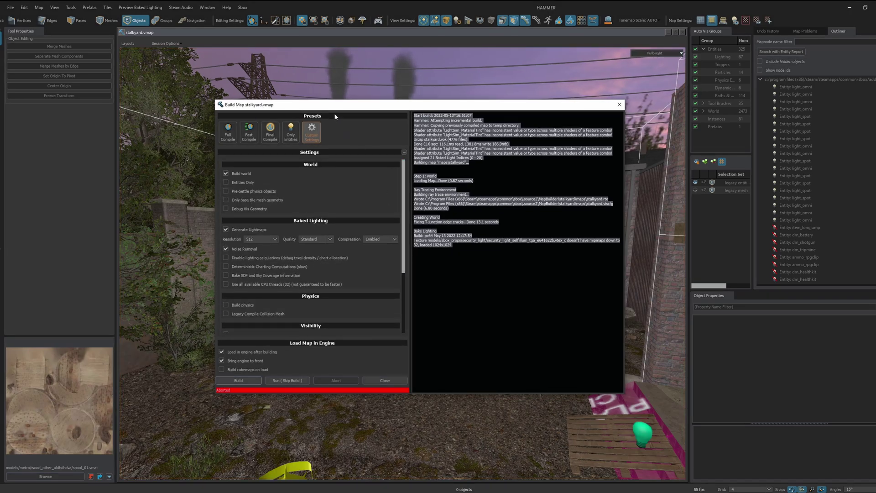
Move the Build Map window out of the way of the 3D viewport and look around the yard.
{"action": "left_click_drag", "start_coordinate": [335, 107], "coordinate": [334, 130]}
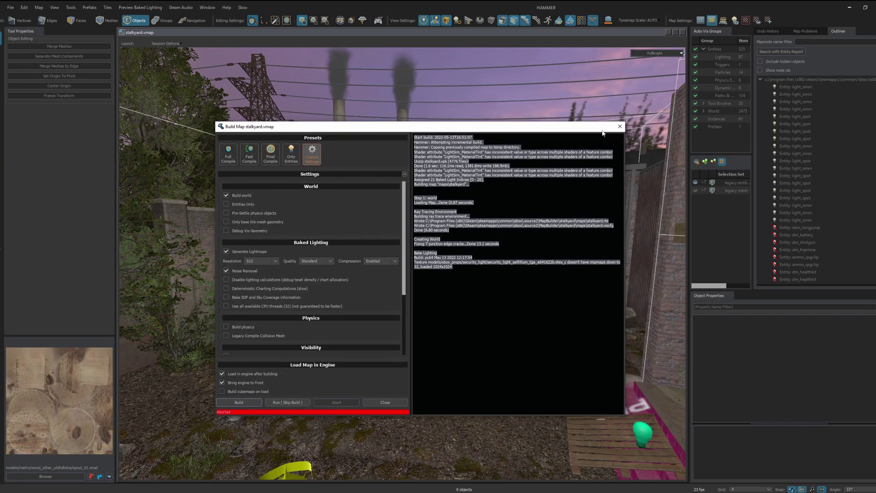
{"action": "left_click_drag", "start_coordinate": [399, 129], "coordinate": [454, 492]}
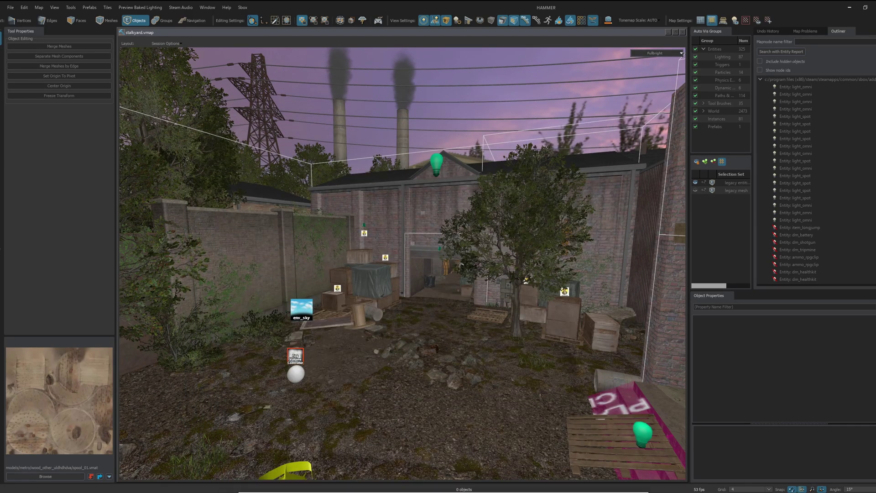
{"action": "right_click_drag", "start_coordinate": [402, 328], "coordinate": [457, 410]}
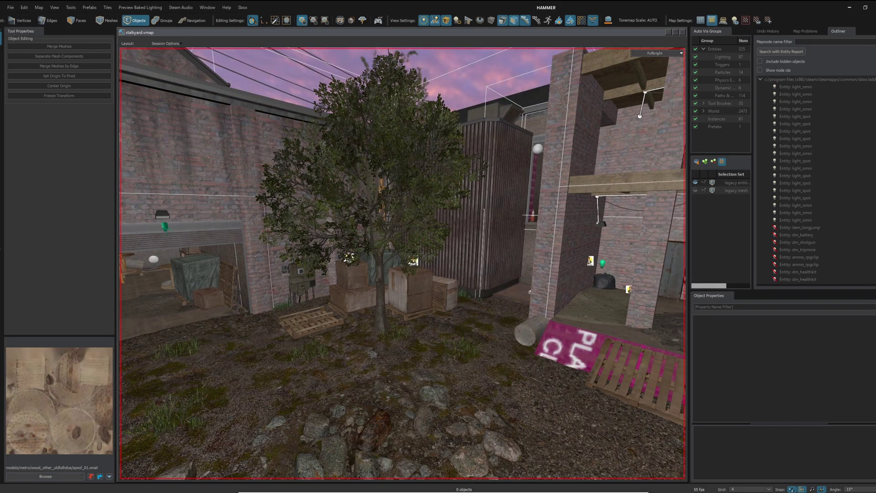